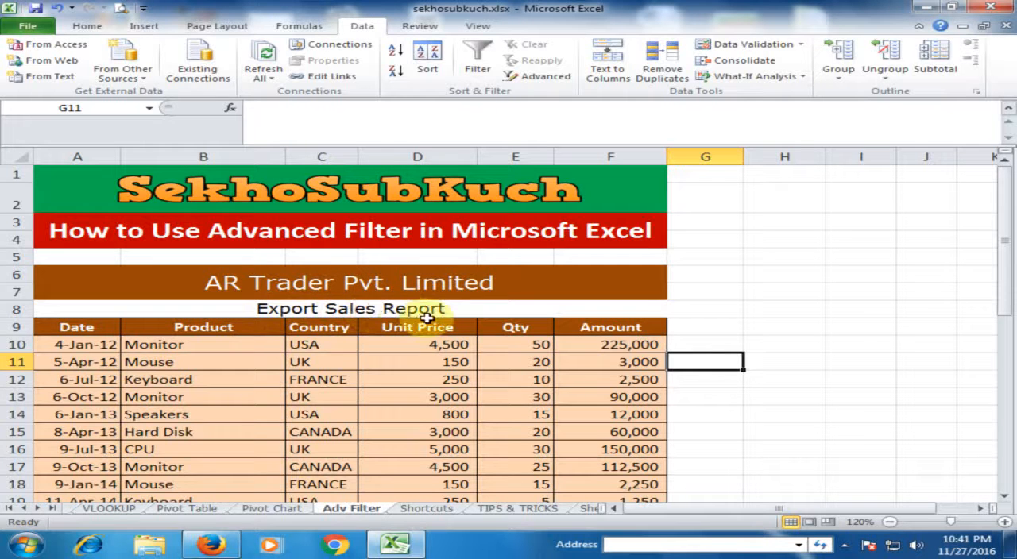
Examine the column headings of the export sales report, from Date through Amount in row 9
left_click(85, 327)
left_click(230, 326)
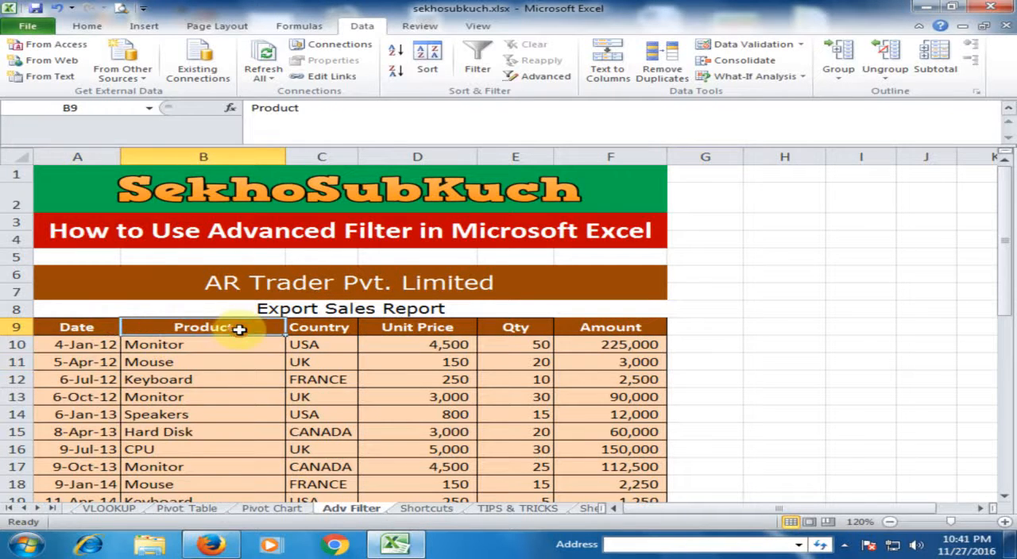
left_click(336, 332)
left_click(429, 331)
left_click(528, 331)
left_click(625, 331)
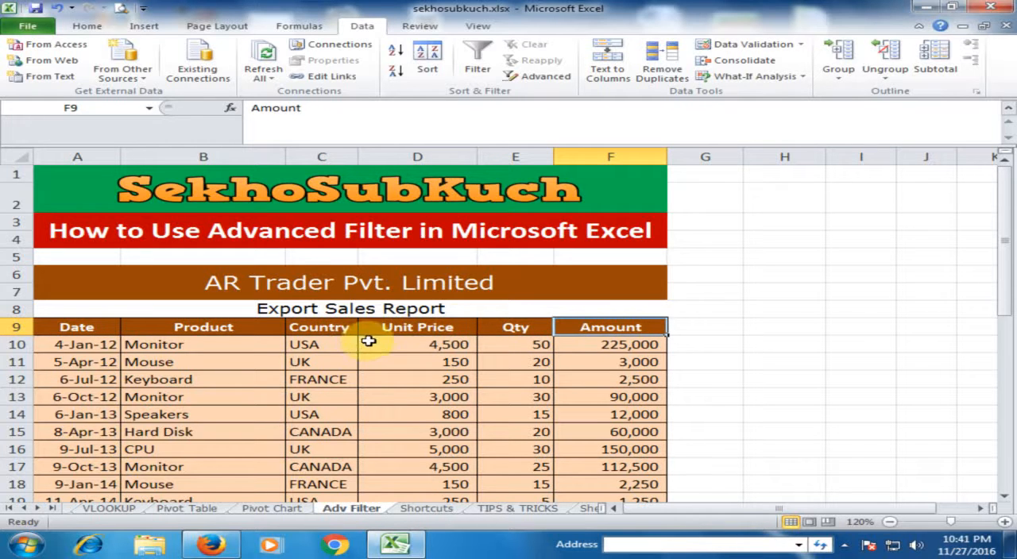
left_click(704, 377)
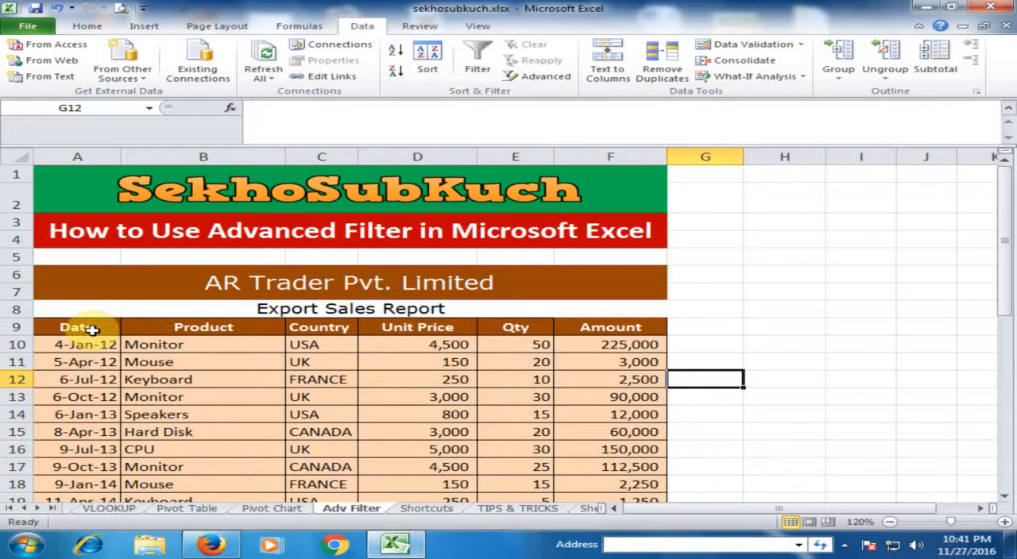
Copy the report's header row A9:F9 to row 33 below the data, starting at cell A33
left_click_drag(92, 330, 657, 322)
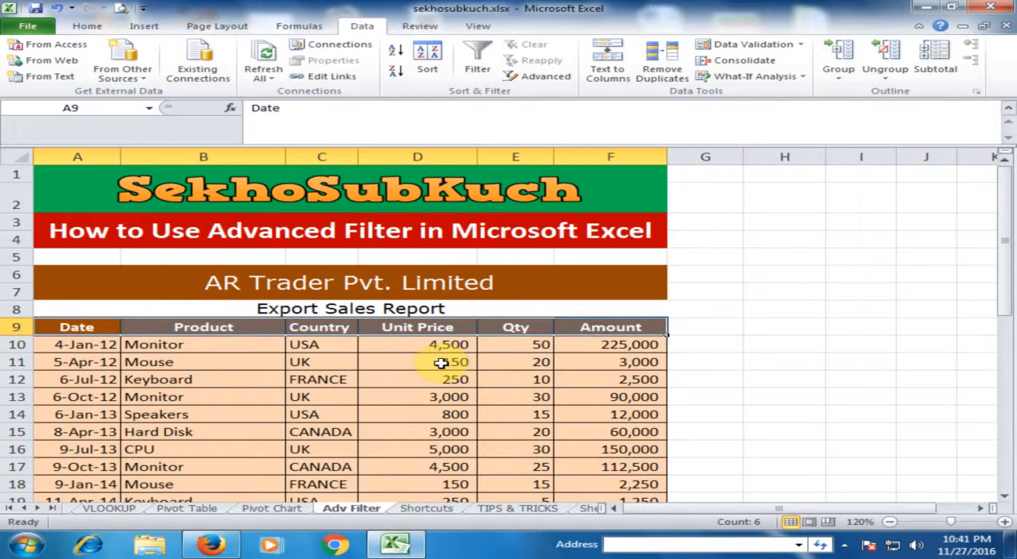
key("ctrl+c")
scroll(391, 370, "down", 7)
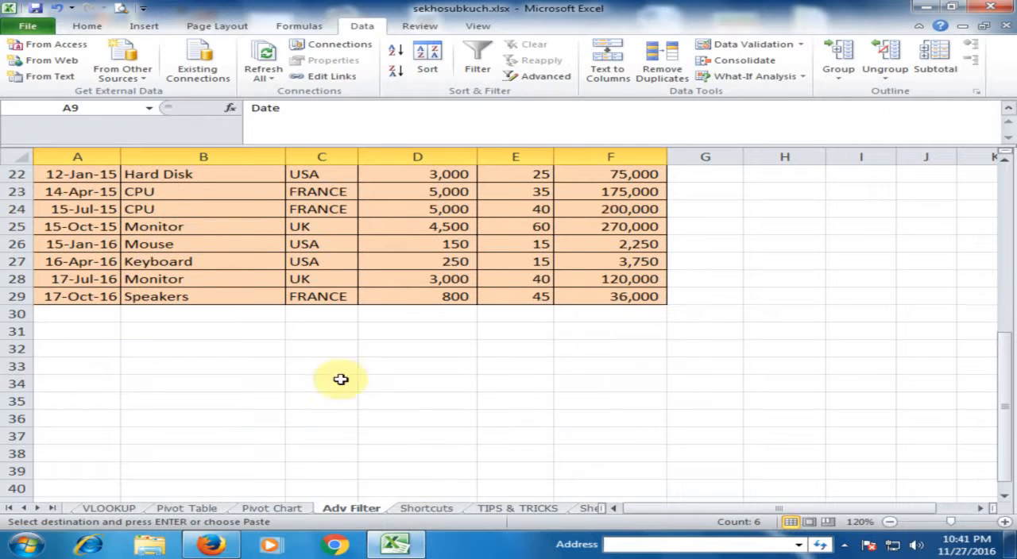
left_click(80, 365)
key("ctrl+v")
Enter filter criteria under the copied headings in row 34: Product Monitor, Country UK and Qty >10
left_click(209, 418)
left_click(223, 388)
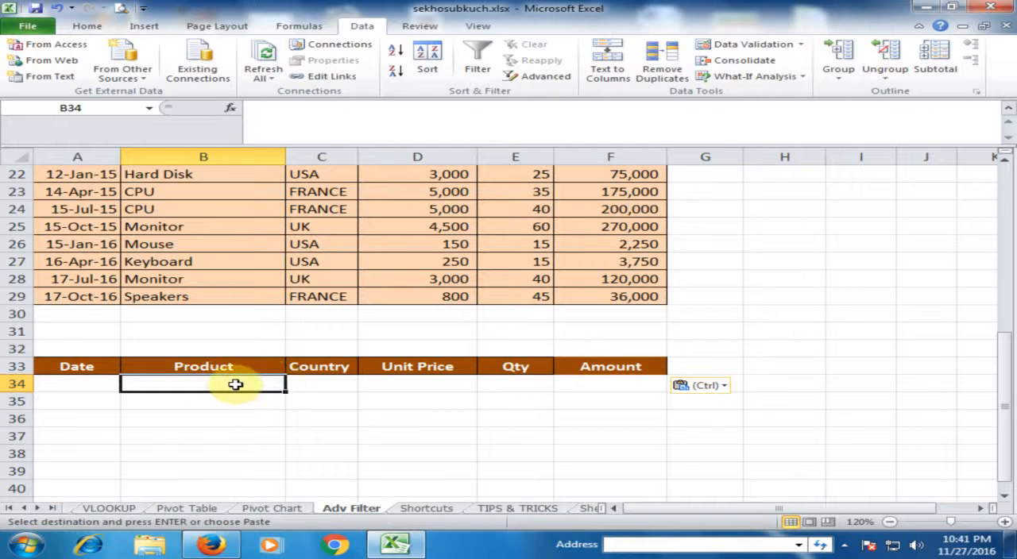
type("Monitor")
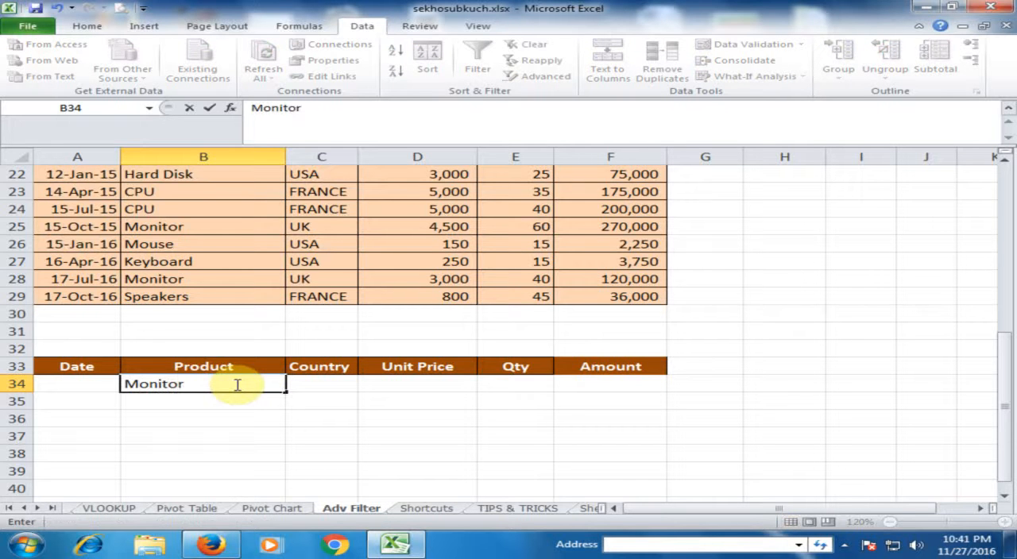
key("Tab")
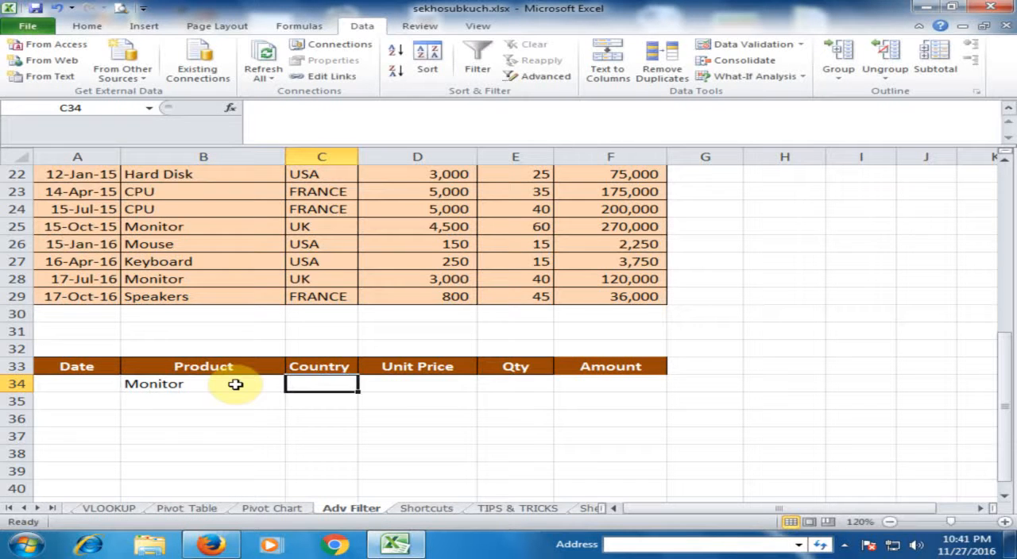
type("u")
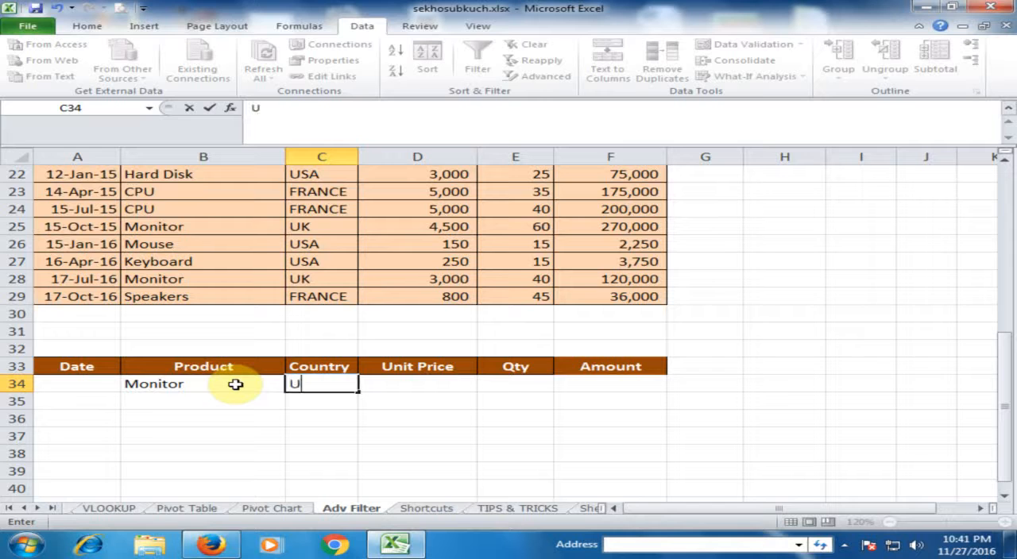
key("Tab")
key("Tab")
type(">")
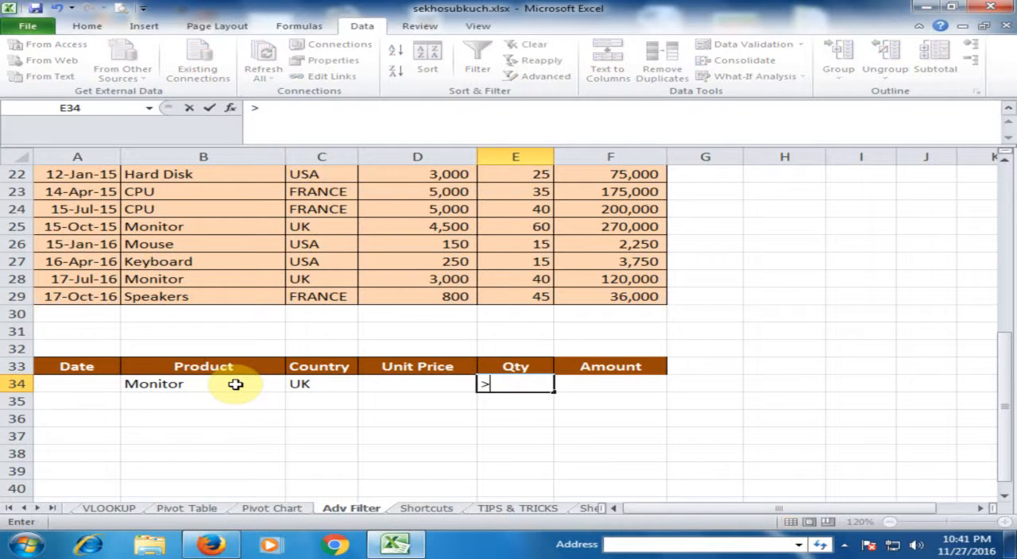
key("Return")
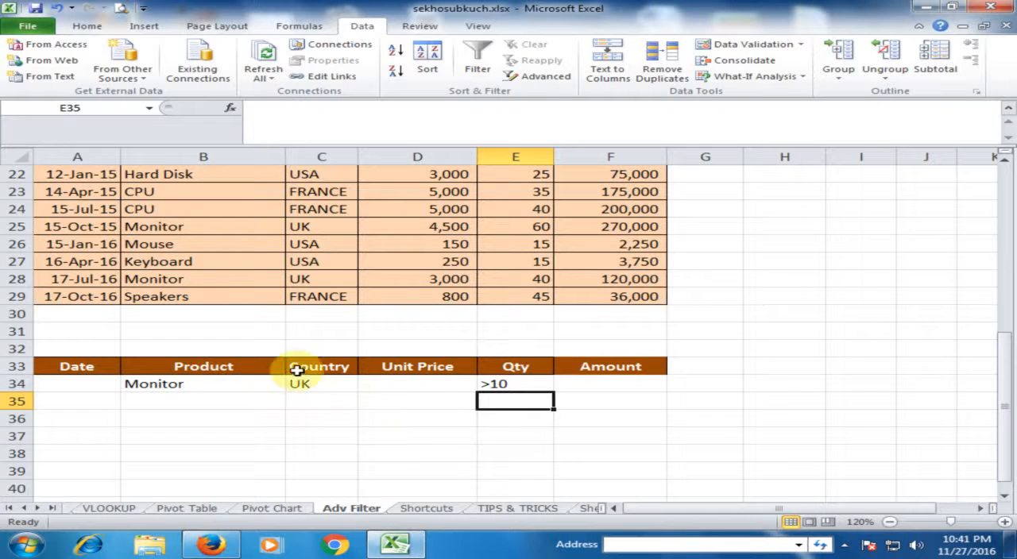
Start an Advanced Filter and set its list range to the sales table A9:F29
scroll(452, 320, "up", 1)
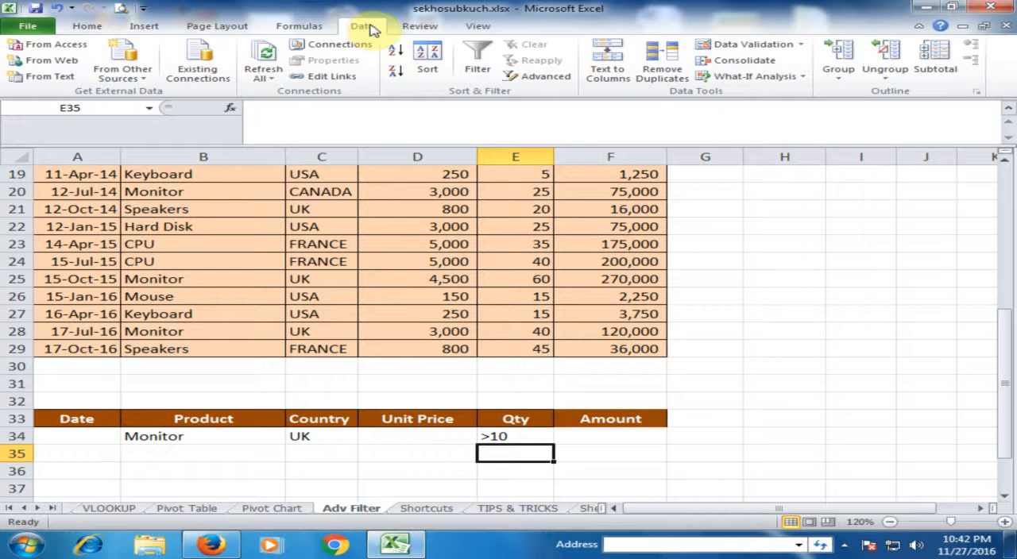
left_click(544, 76)
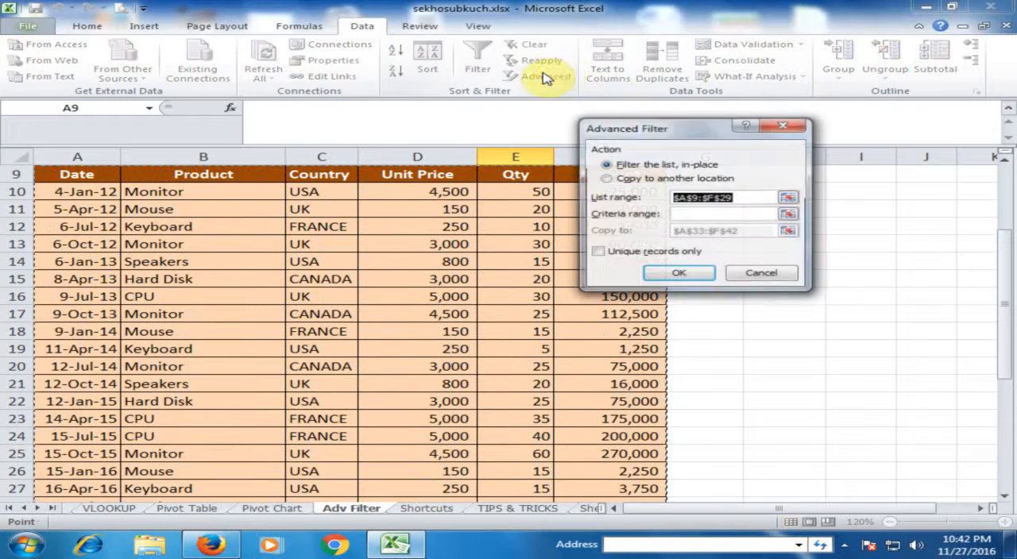
left_click(789, 197)
left_click(90, 176)
left_click_drag(90, 176, 592, 476)
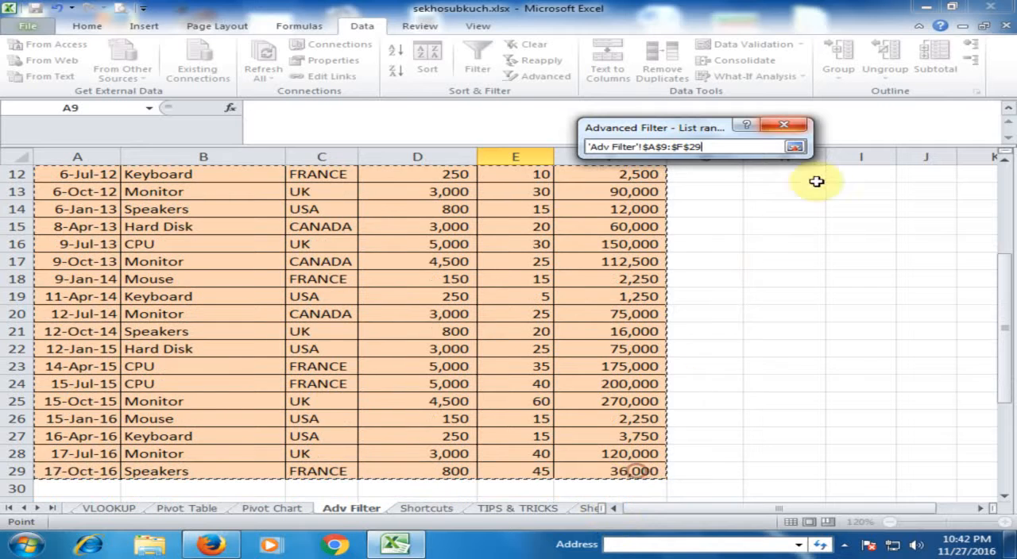
left_click(795, 147)
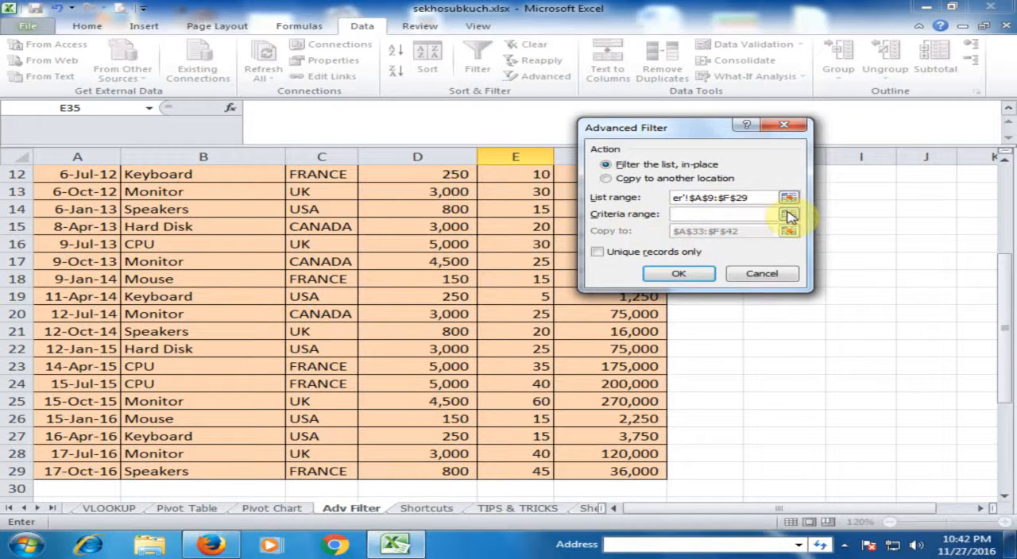
Set the Advanced Filter's criteria range to A33:F34
left_click(790, 213)
scroll(477, 284, "down", 2)
left_click_drag(50, 437, 601, 455)
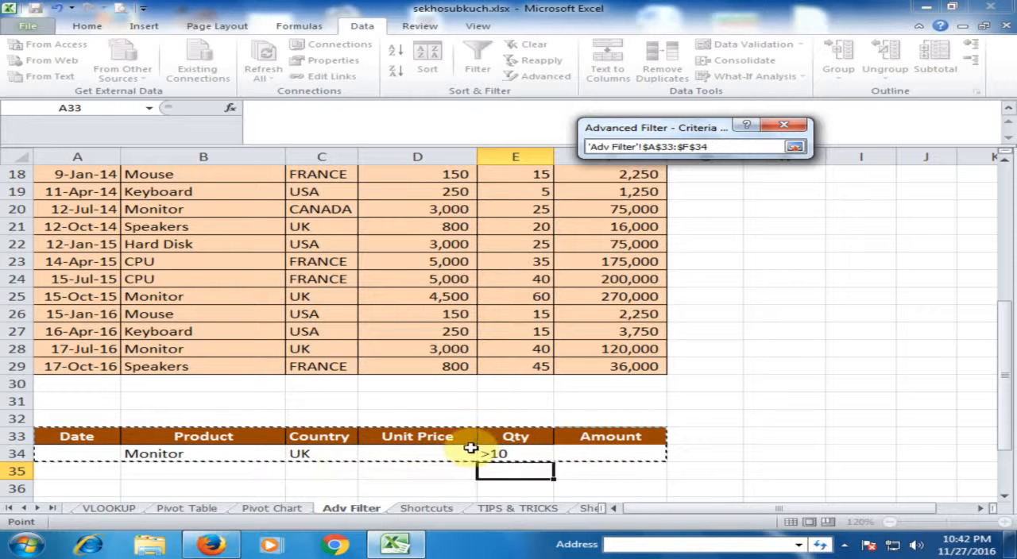
left_click(796, 147)
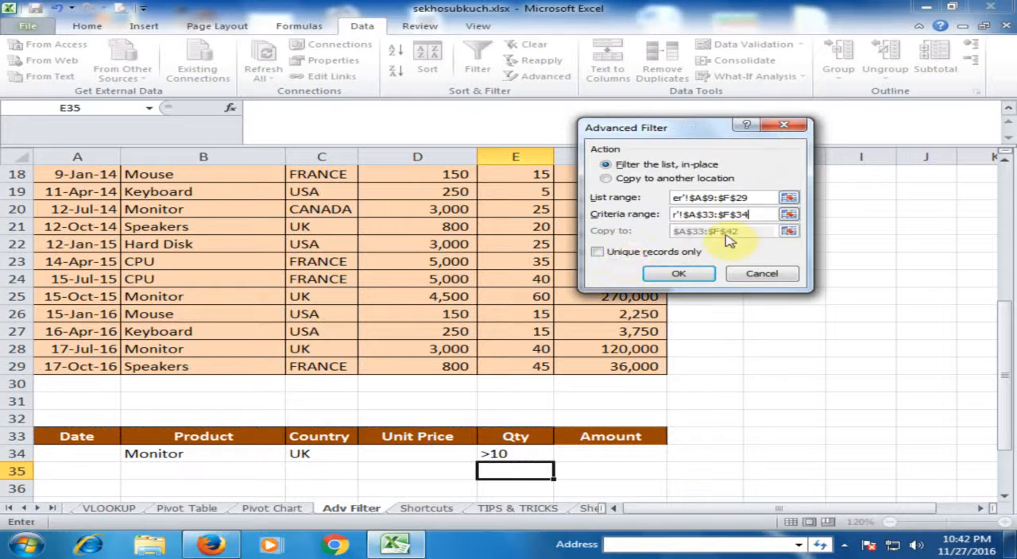
Choose to copy the filtered records to another location, A37:F48, and run the Advanced Filter
left_click(613, 177)
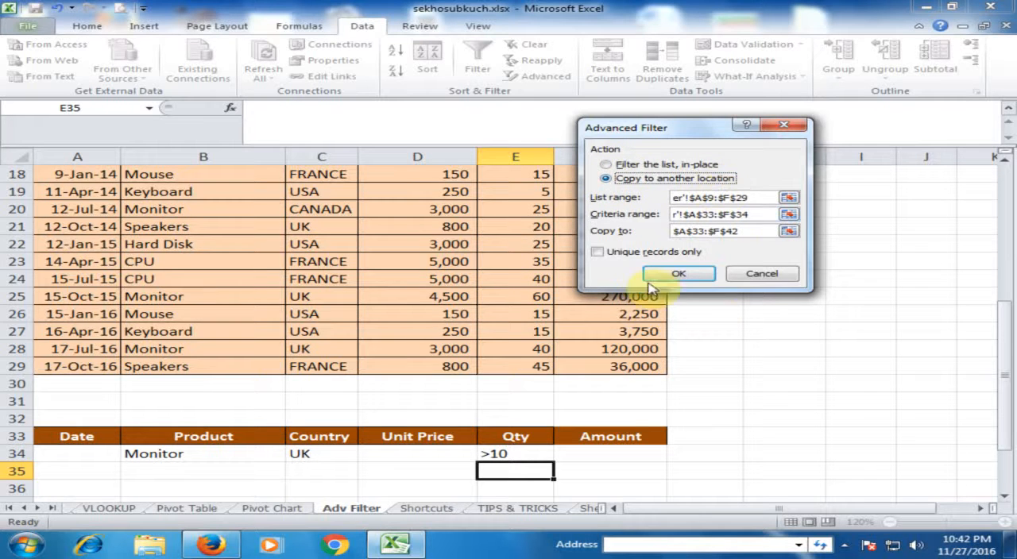
left_click(788, 231)
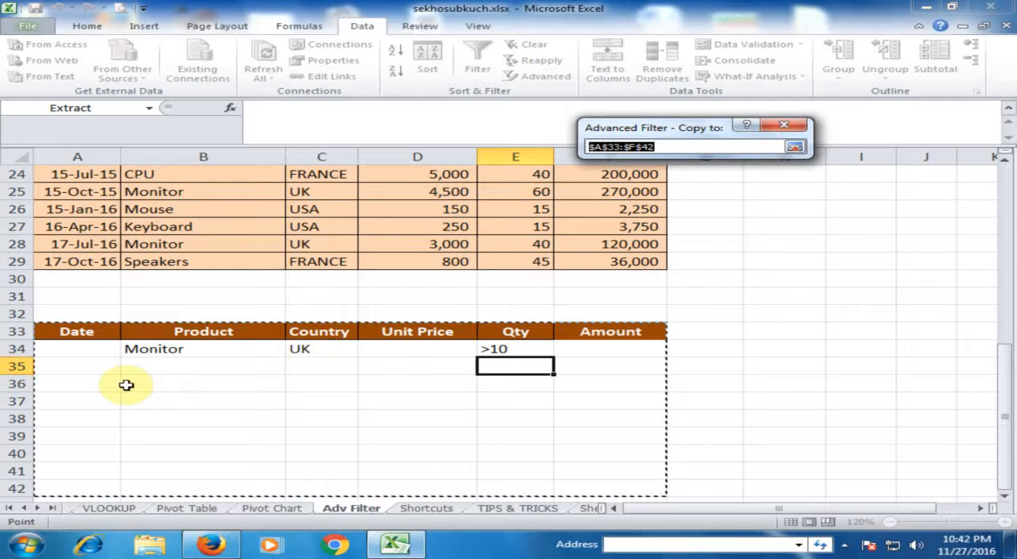
left_click(79, 402)
left_click_drag(82, 402, 624, 456)
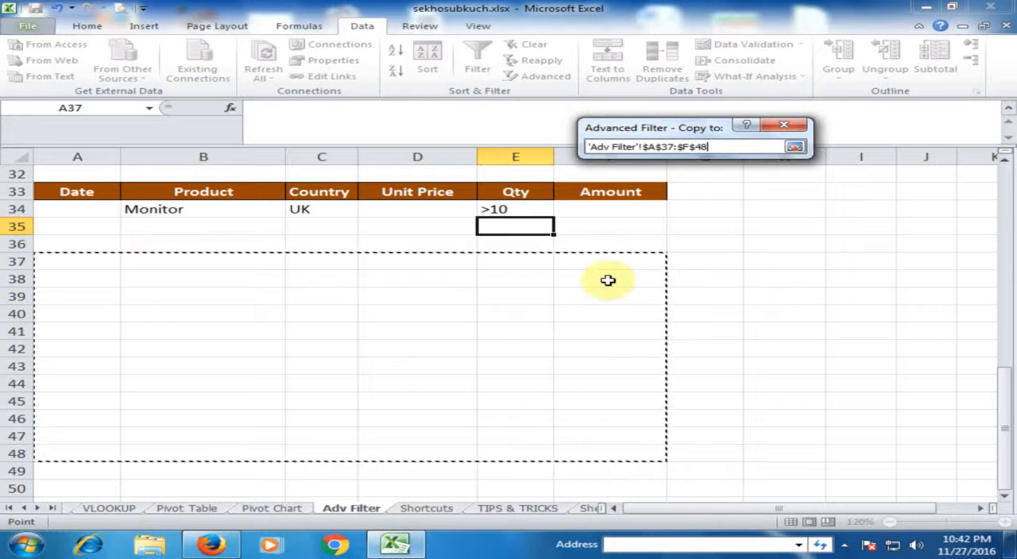
left_click(795, 146)
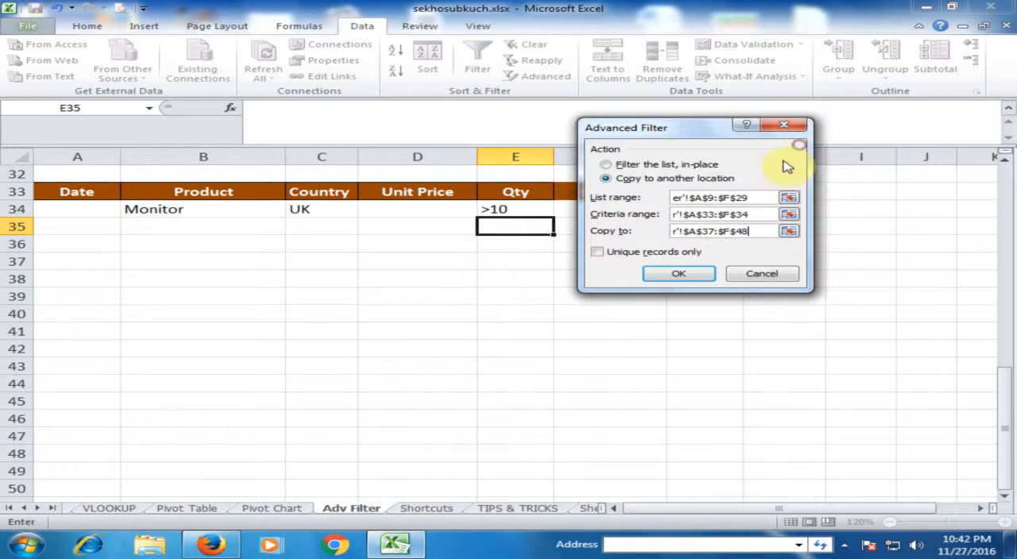
left_click(679, 275)
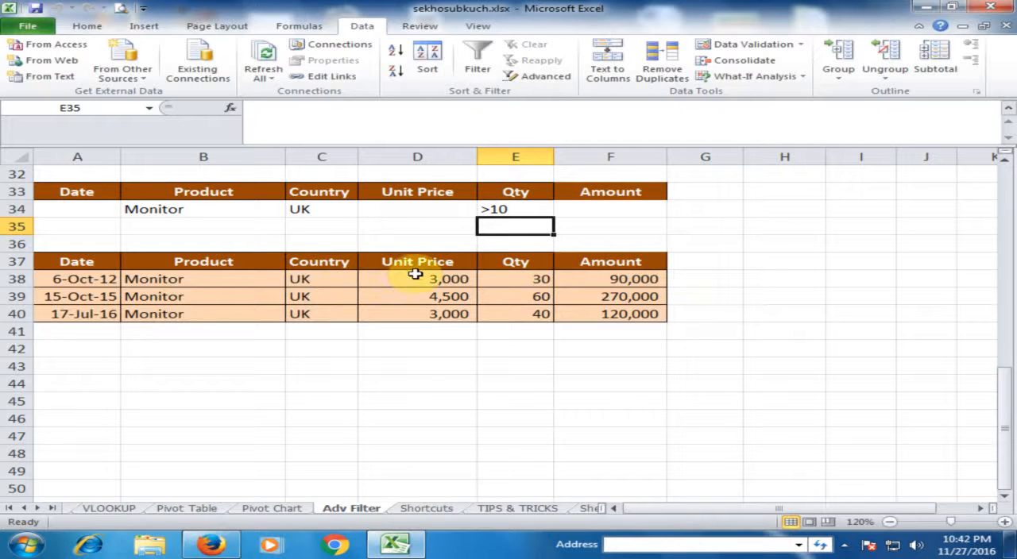
Check the product, country and quantity values of the extracted records against the criteria row
scroll(415, 277, "up", 1)
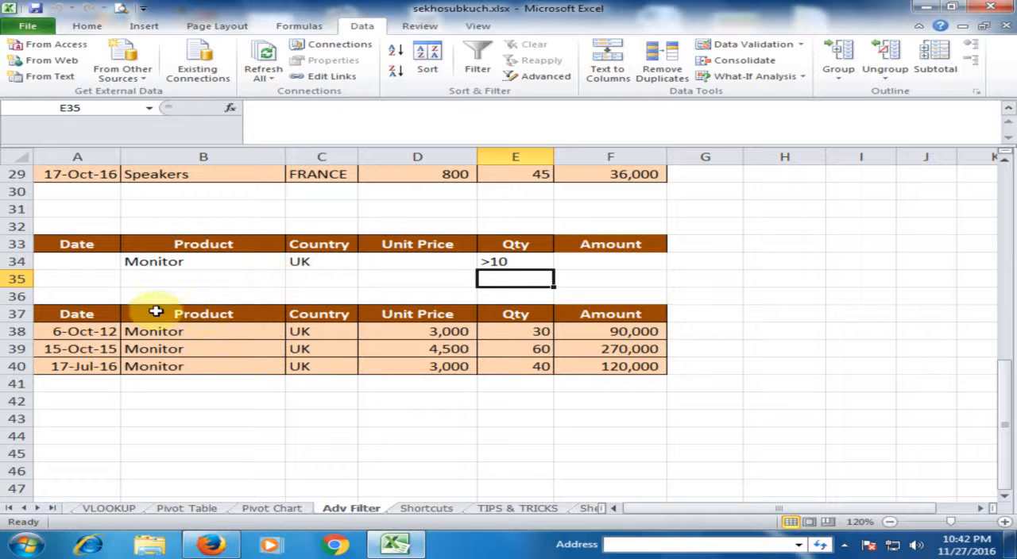
left_click(226, 337)
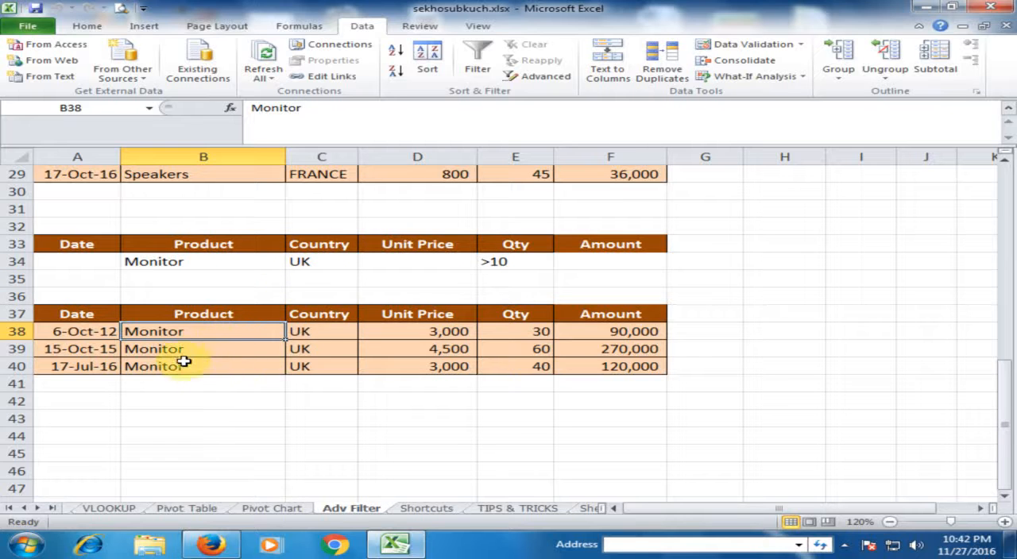
left_click(325, 334)
left_click(331, 365)
left_click(544, 337)
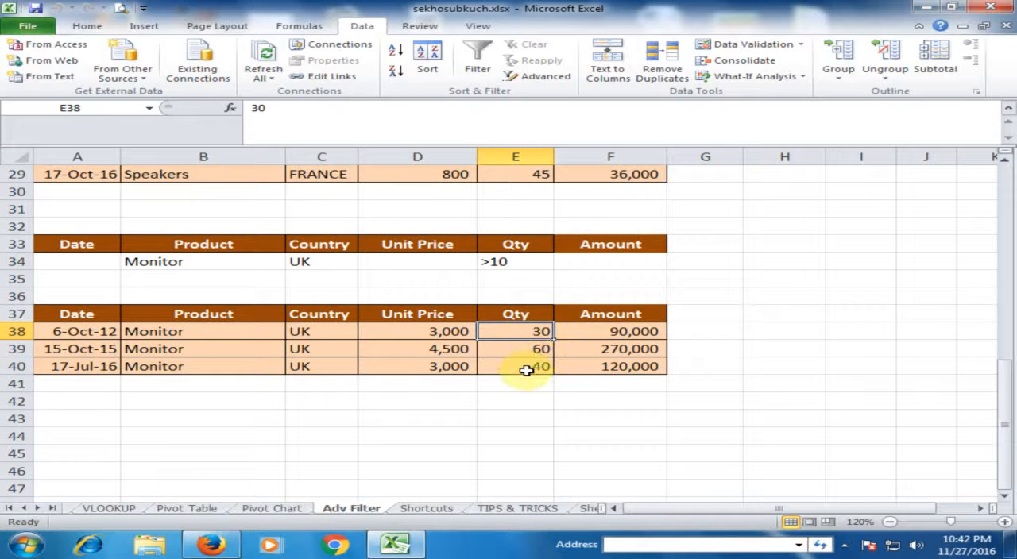
Change the Qty criterion in cell E34 to >30
left_click(508, 264)
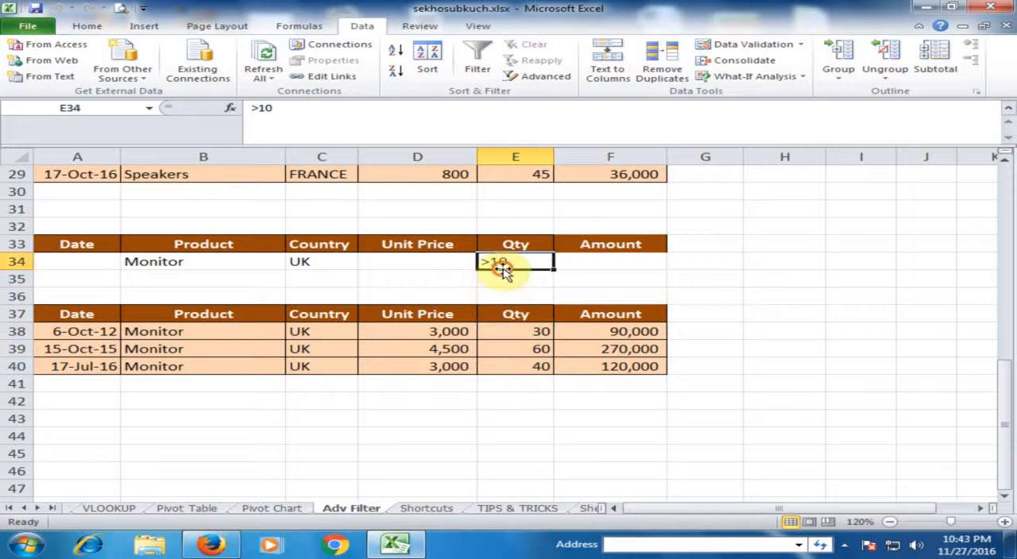
double_click(518, 260)
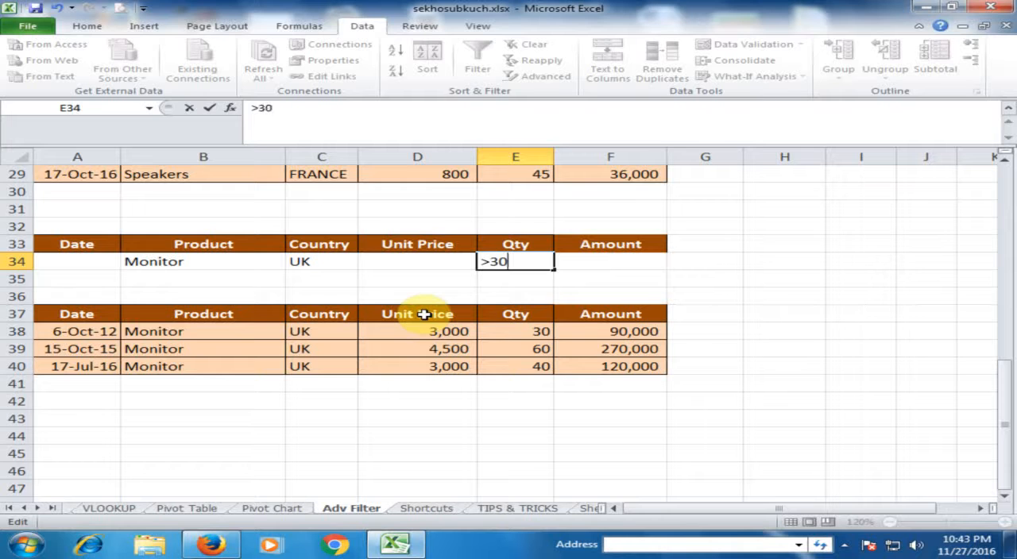
key("Return")
key("Up")
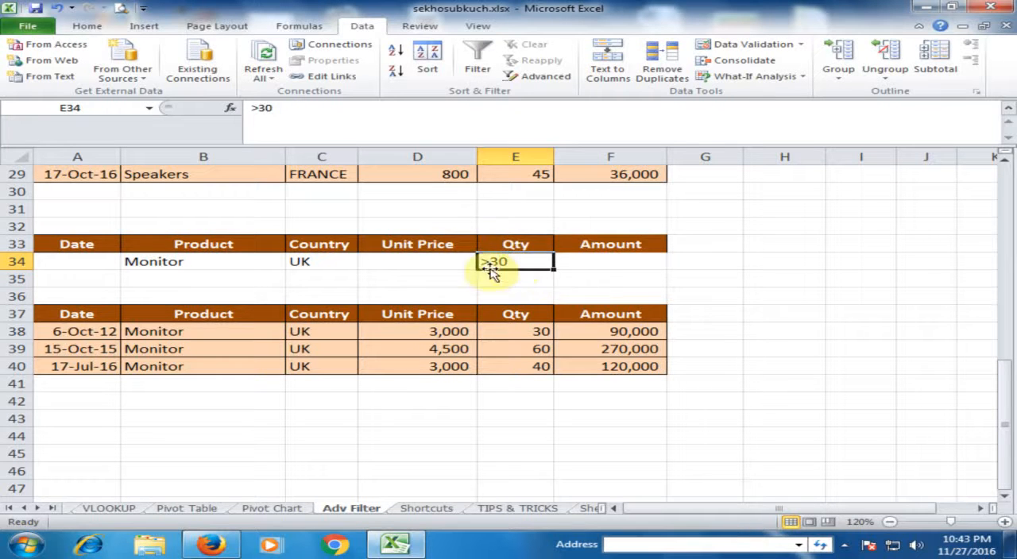
Rerun the Advanced Filter on A9:F29 with criteria A33:F34, copying the matching records to A37:F48
left_click(447, 262)
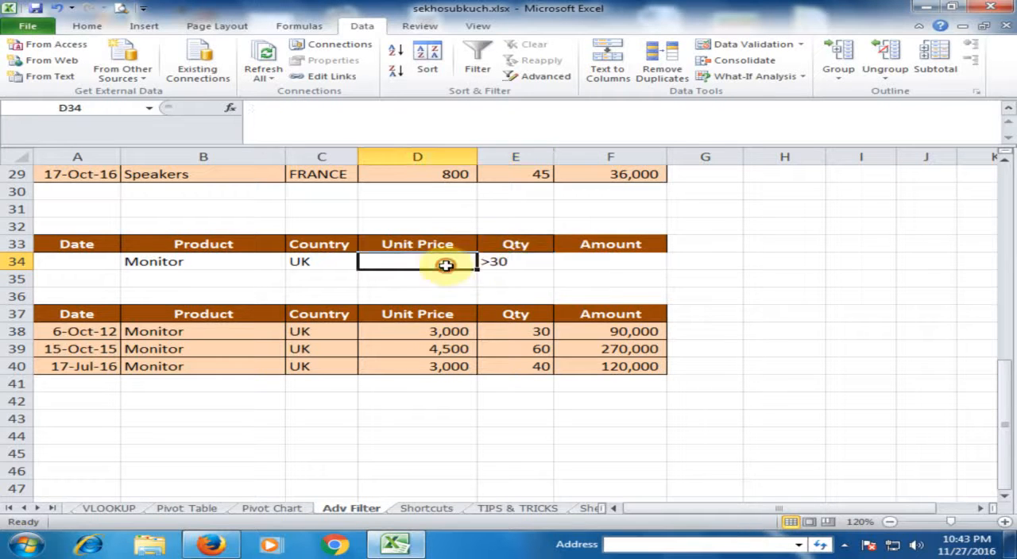
left_click(539, 76)
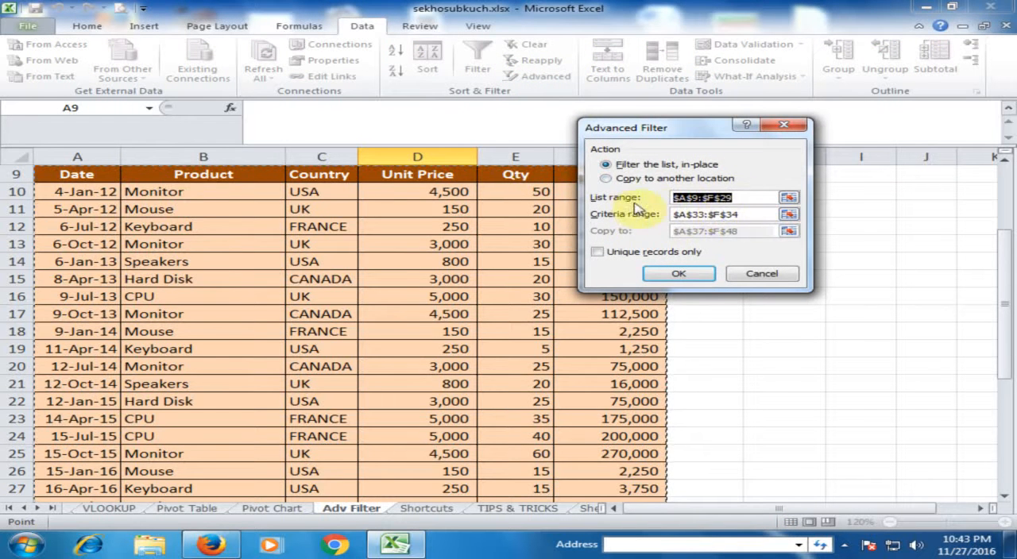
left_click(608, 178)
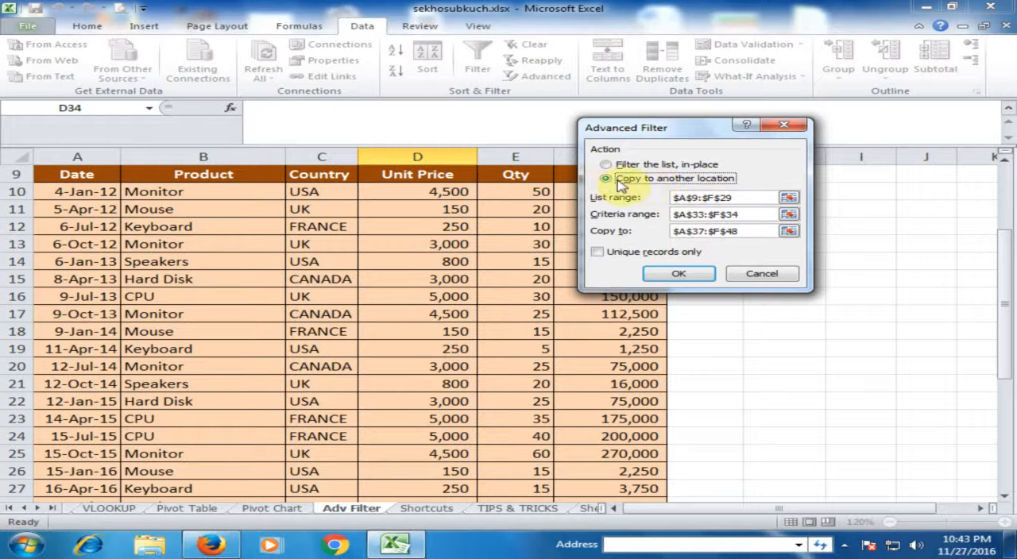
left_click(683, 273)
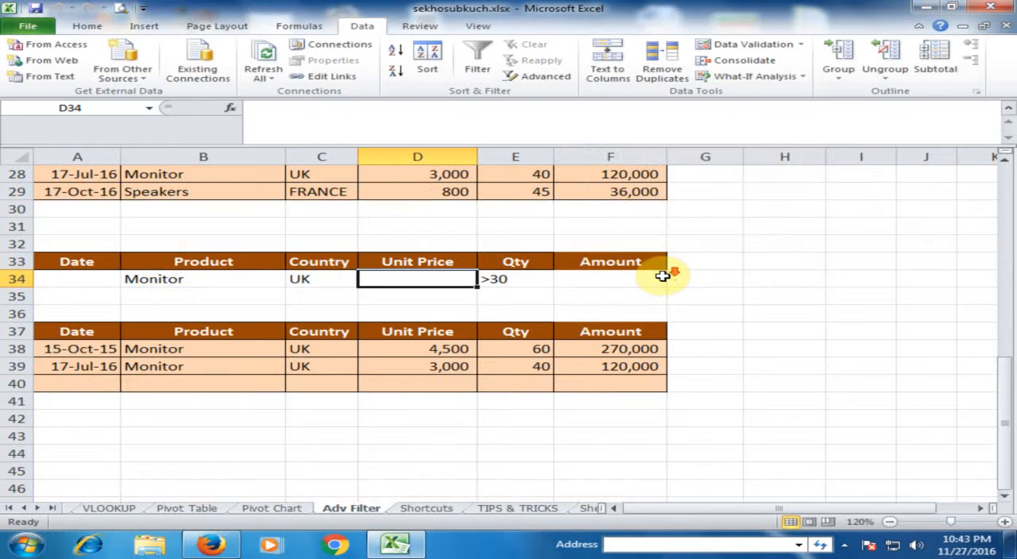
Review the newly extracted records and the Product and Country criteria in row 34
left_click(452, 349)
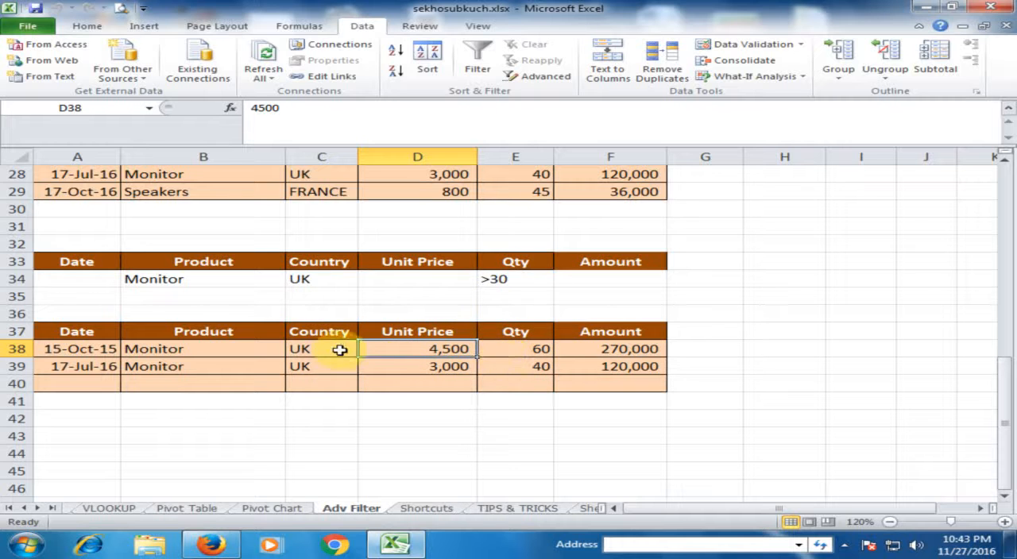
left_click(214, 285)
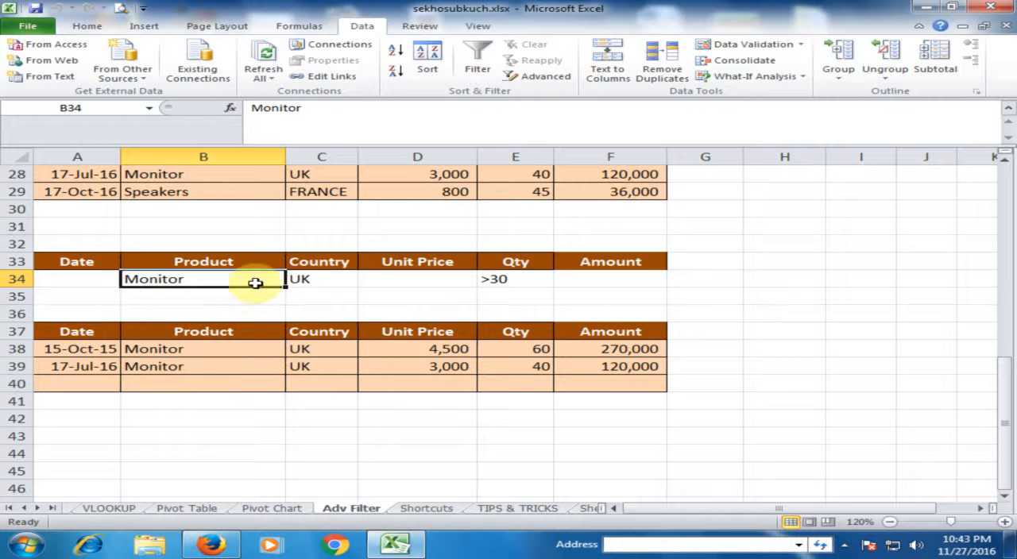
left_click(318, 280)
left_click(214, 283)
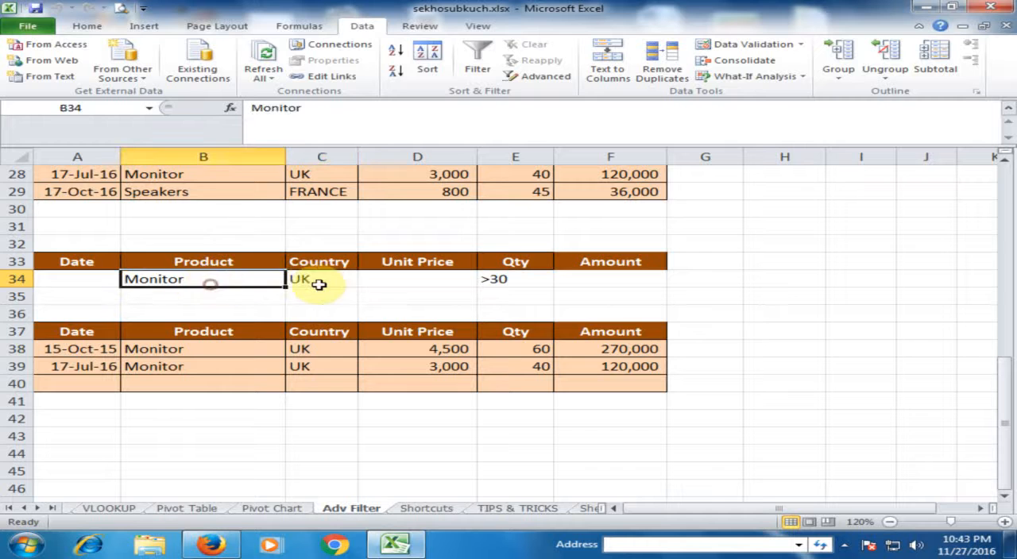
Set the Country criterion in C34 to USA and rerun the Advanced Filter, copying the matching records to A37:F48
double_click(322, 281)
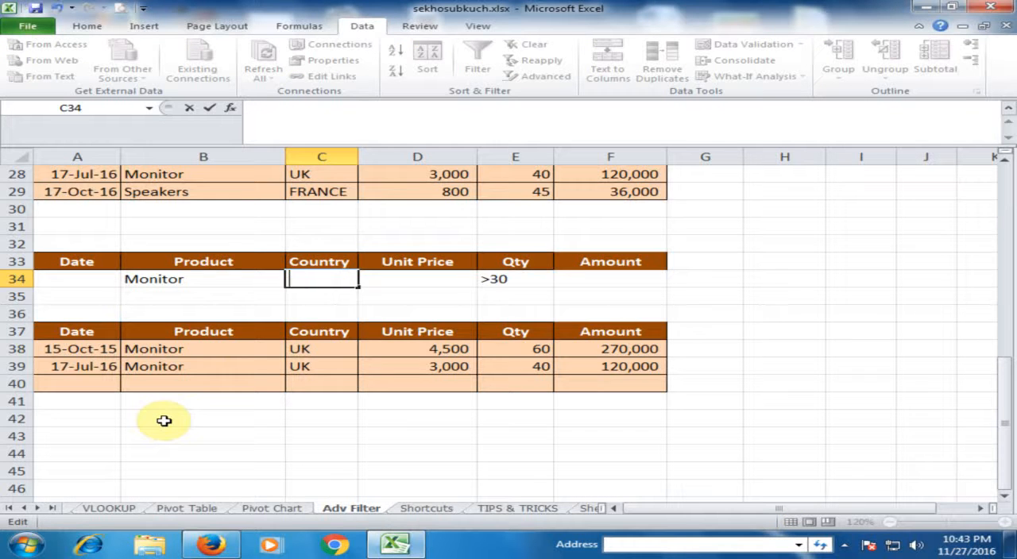
key("Return")
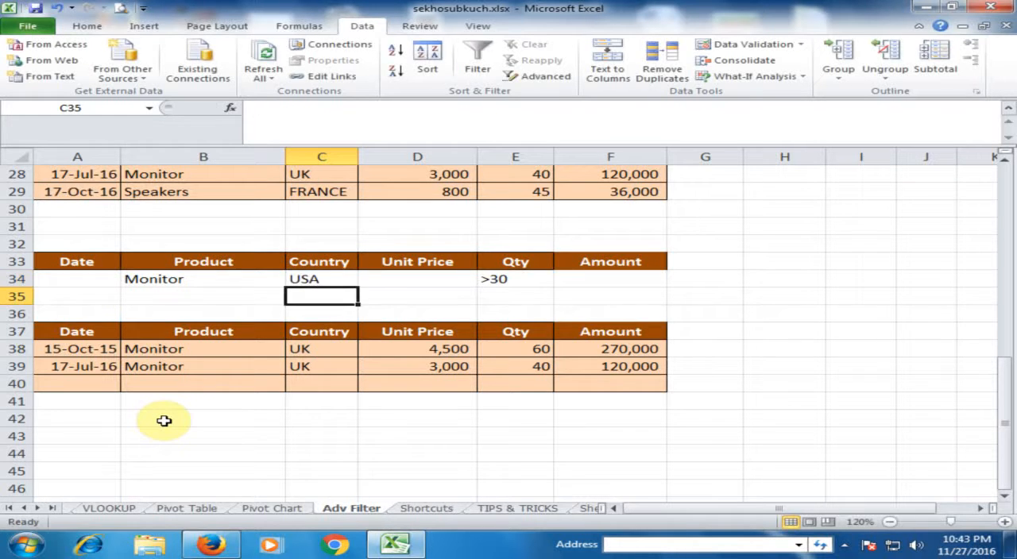
left_click(535, 76)
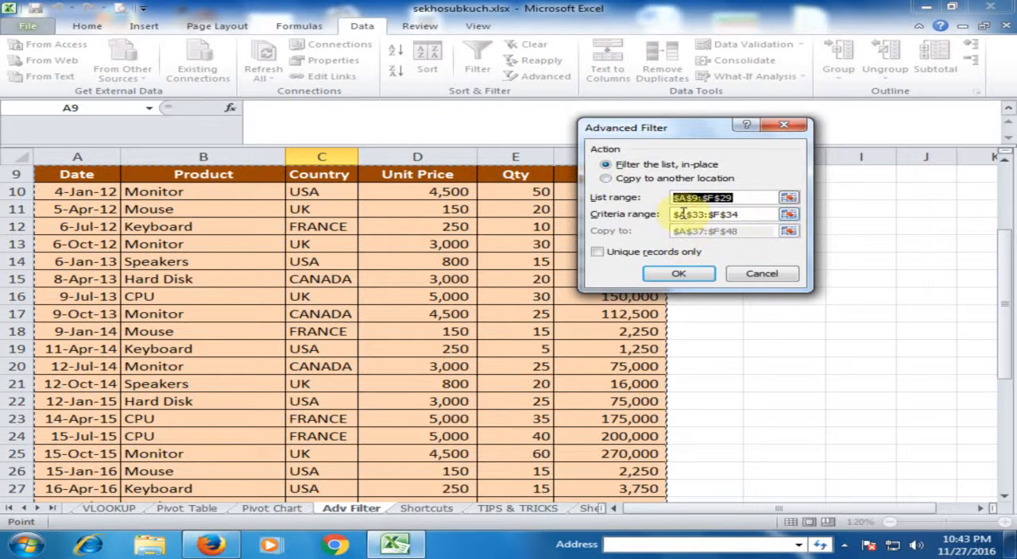
left_click(605, 179)
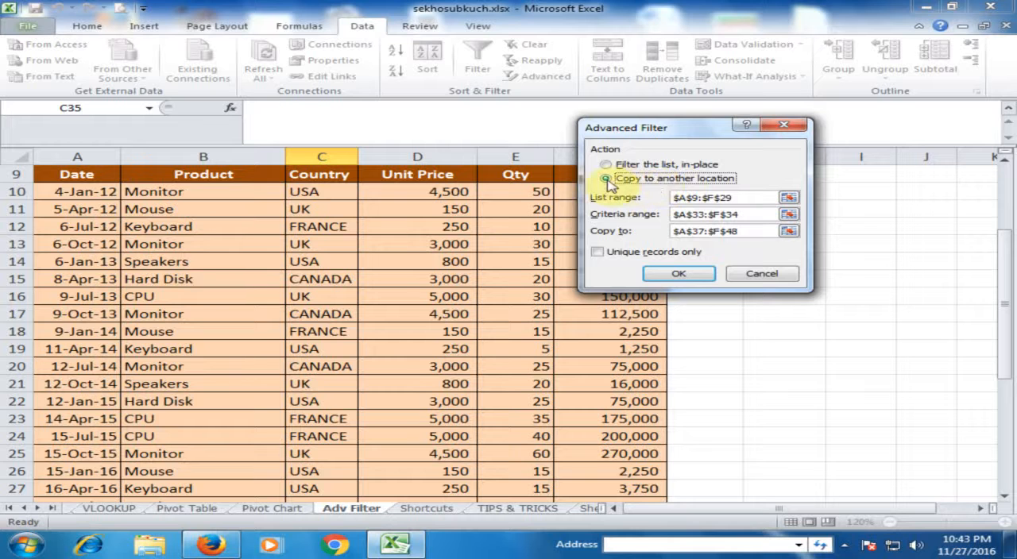
left_click(680, 273)
scroll(333, 363, "down", 3)
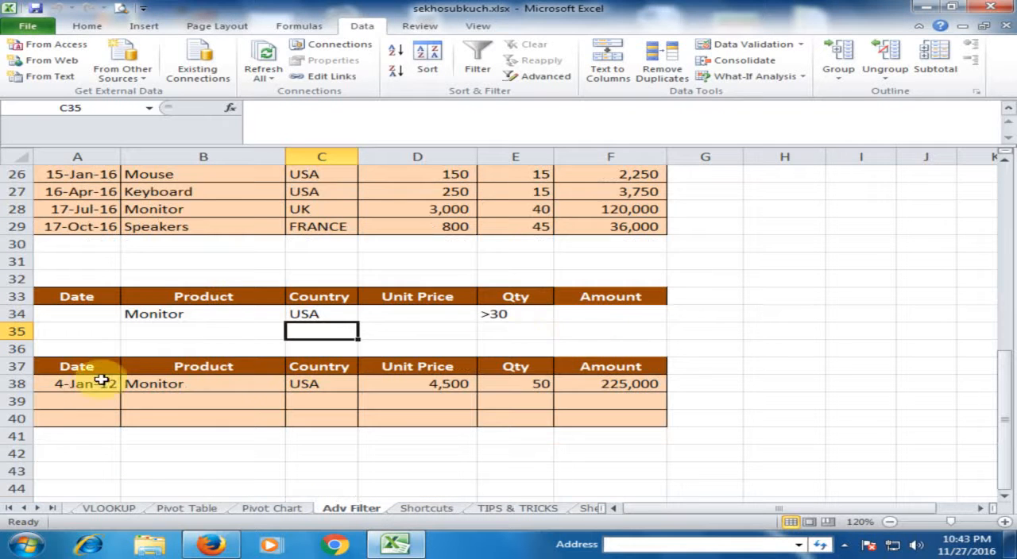
Check the product, country and quantity of the extracted record in row 38 against the criteria
left_click(198, 387)
left_click(327, 390)
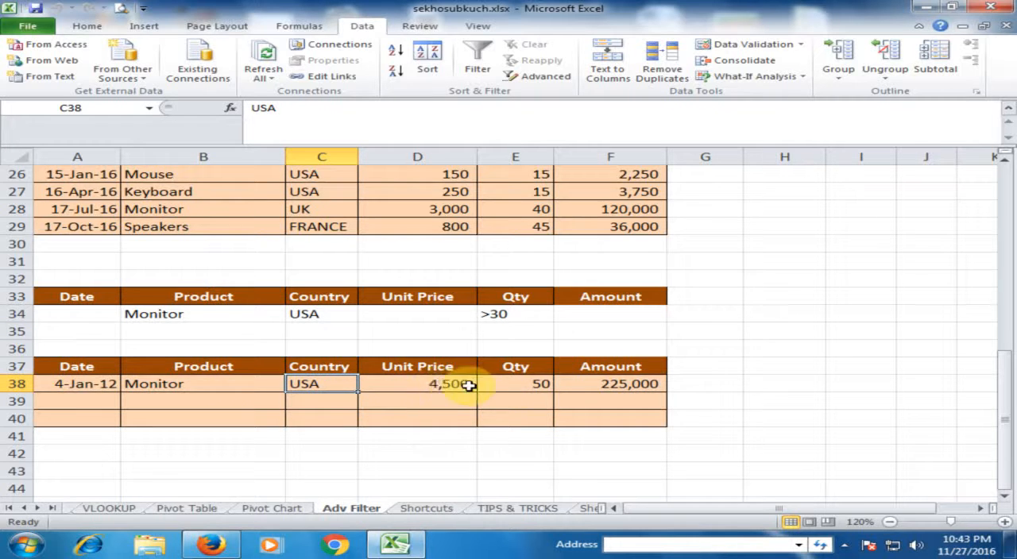
left_click(496, 386)
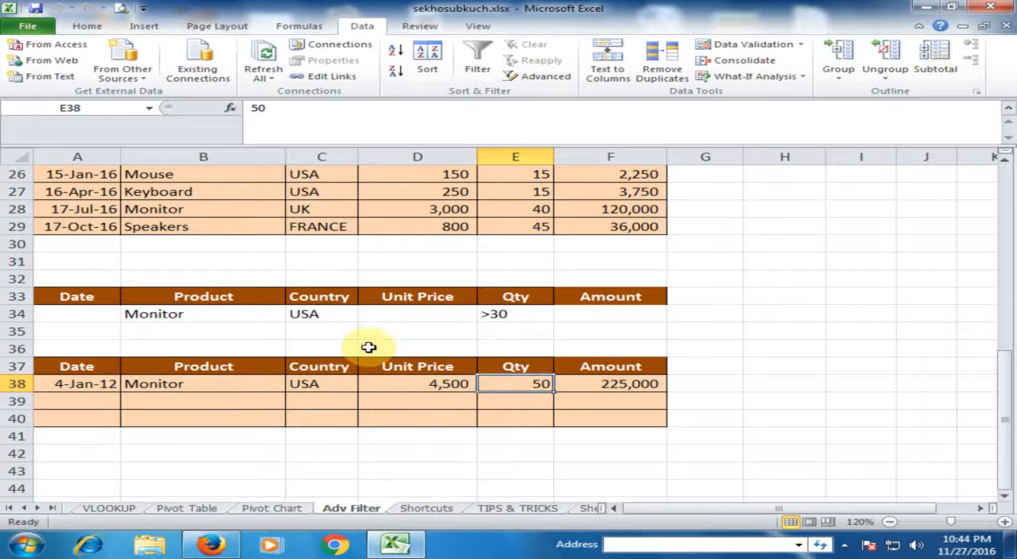
Change the Country criterion in cell C34 to FRANCE
left_click(325, 315)
double_click(326, 316)
left_click_drag(328, 315, 204, 348)
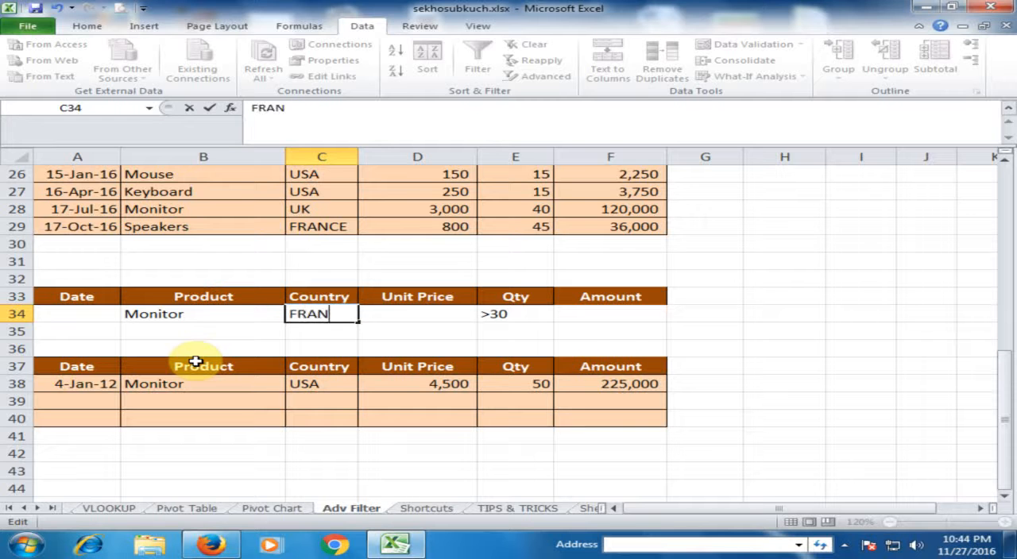
key("Return")
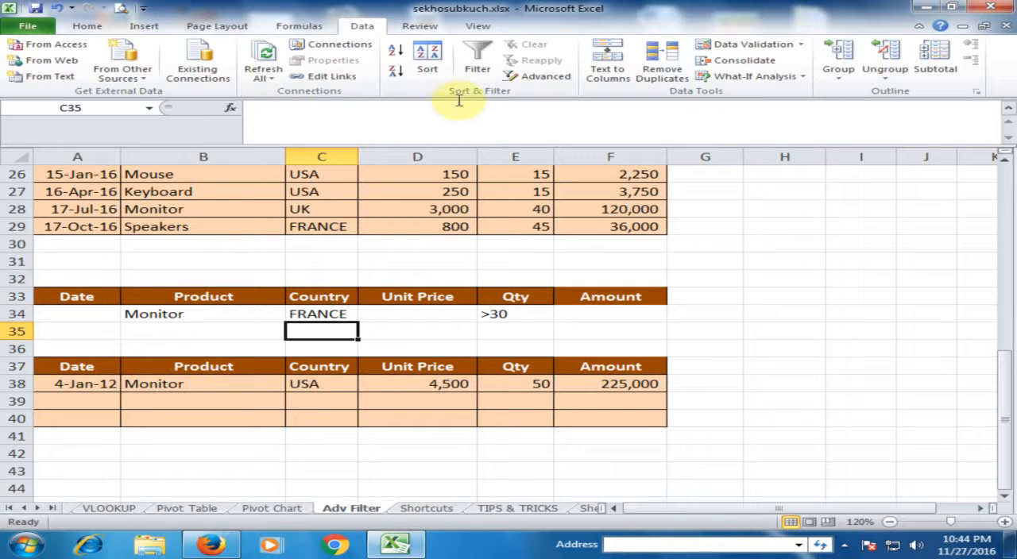
Rerun the Advanced Filter on A9:F29 for the Monitor and FRANCE criteria, copying the matching records to A37:F48
left_click(526, 75)
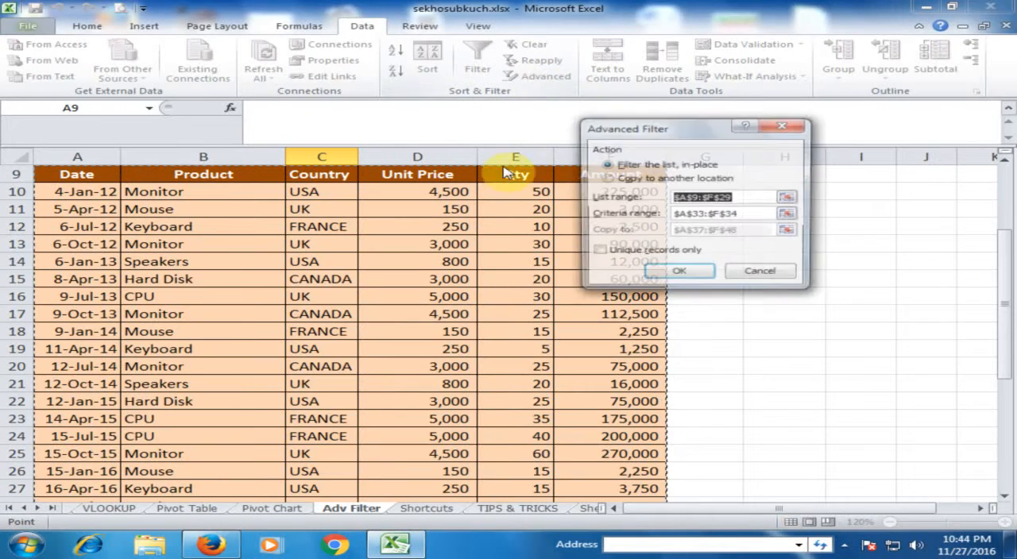
left_click(629, 182)
left_click(681, 274)
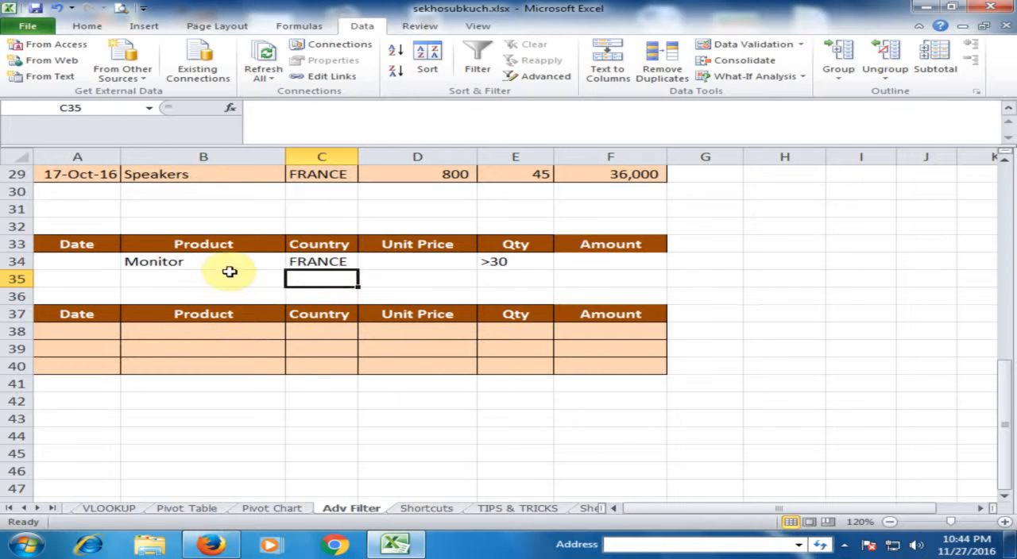
Change the Product criterion in cell B34 to Speakers
scroll(229, 272, "up", 1)
double_click(227, 314)
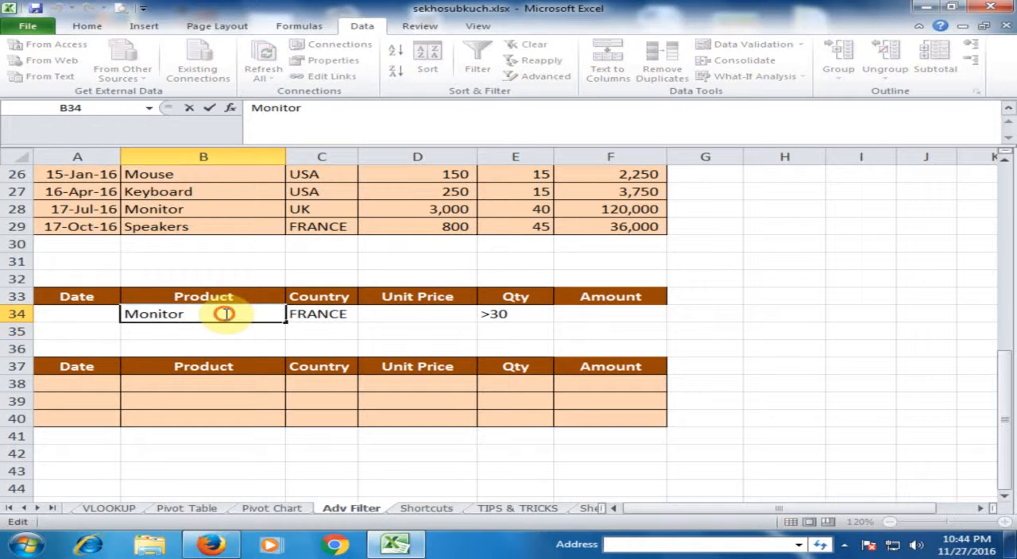
left_click_drag(227, 314, 100, 314)
type("s")
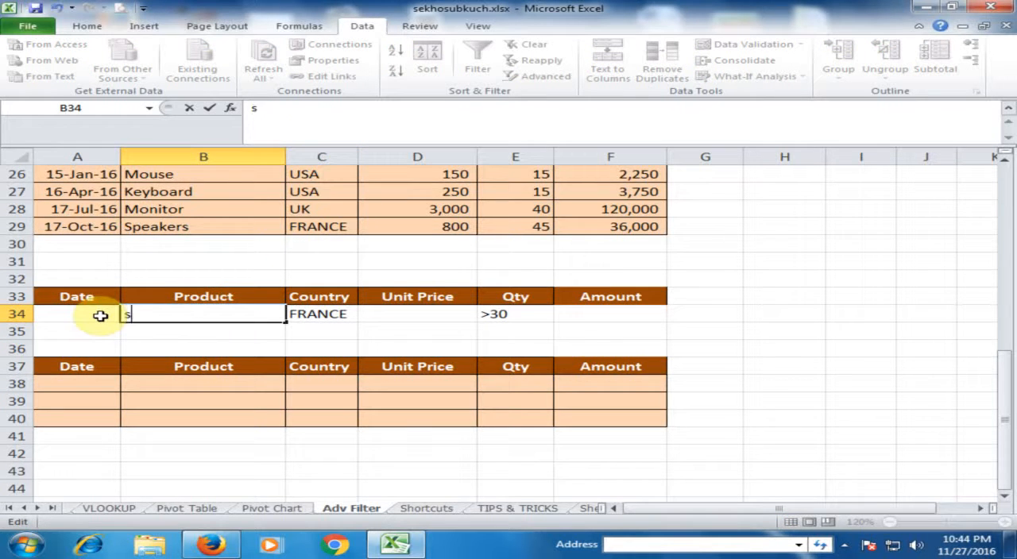
key("BackSpace")
type("Speakers")
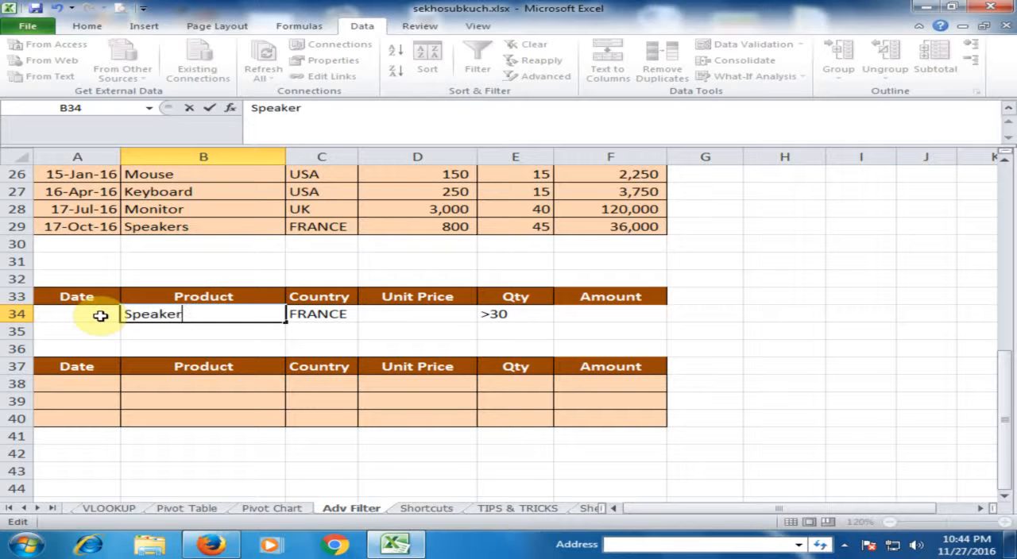
key("Return")
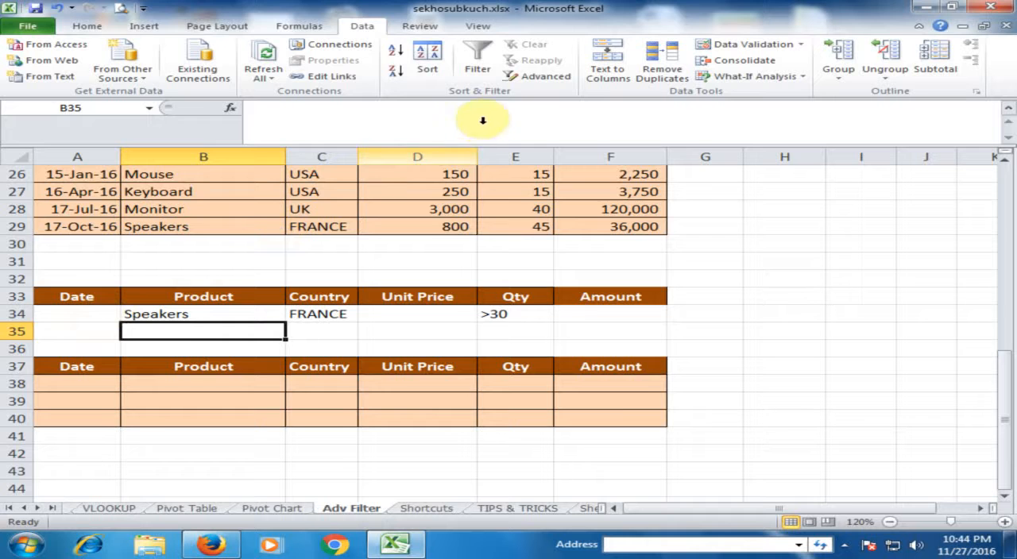
Rerun the Advanced Filter with the Speakers, FRANCE and >30 criteria, copying the matching records to another location
left_click(539, 77)
left_click(605, 178)
left_click(678, 273)
scroll(502, 354, "down", 2)
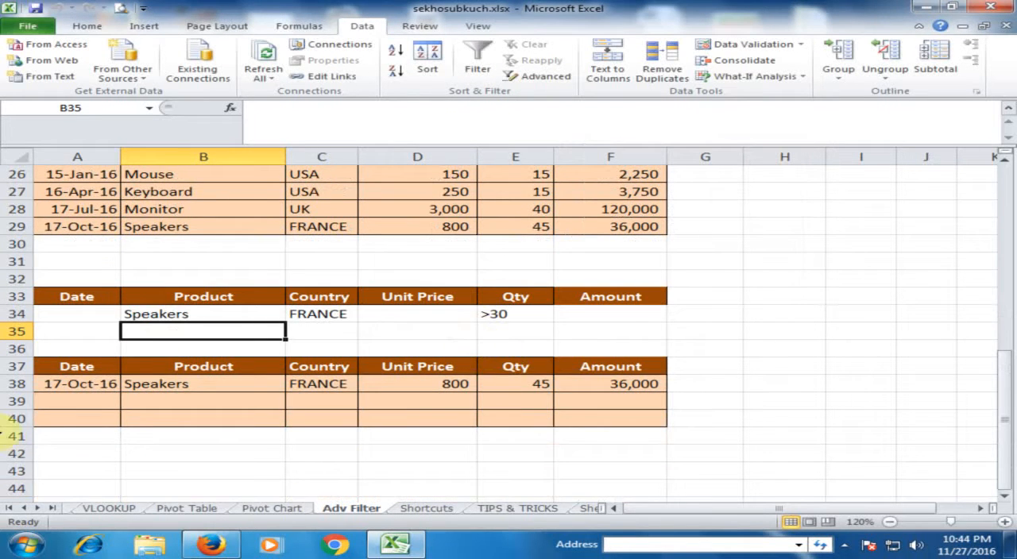
Review the date, product, country and quantity of the newly extracted record in row 38
left_click(84, 384)
left_click(182, 387)
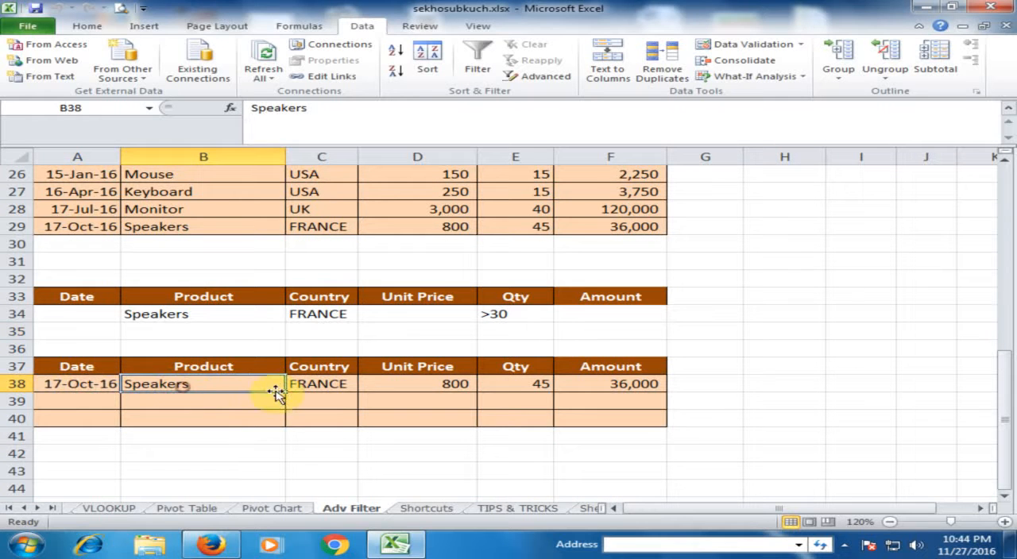
left_click(318, 384)
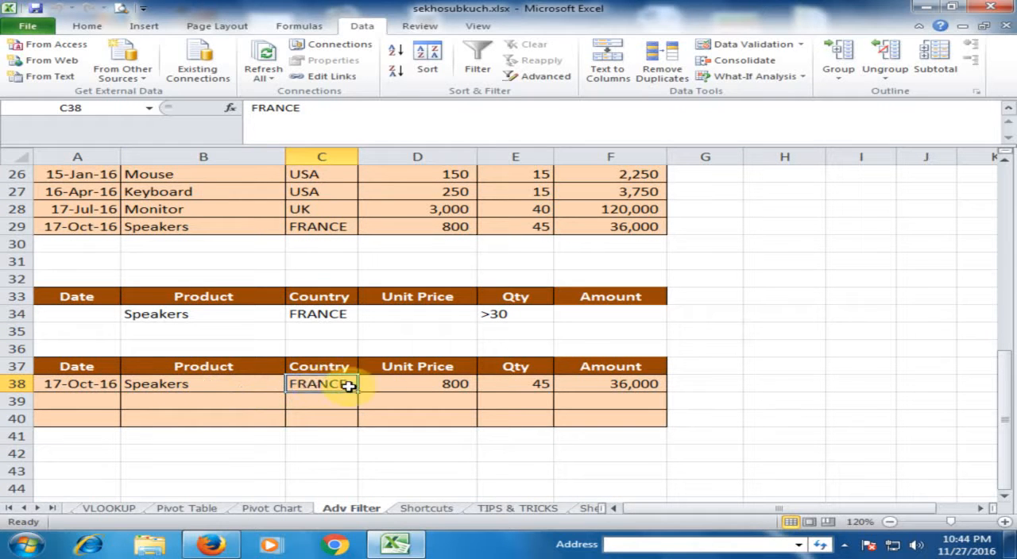
left_click(519, 386)
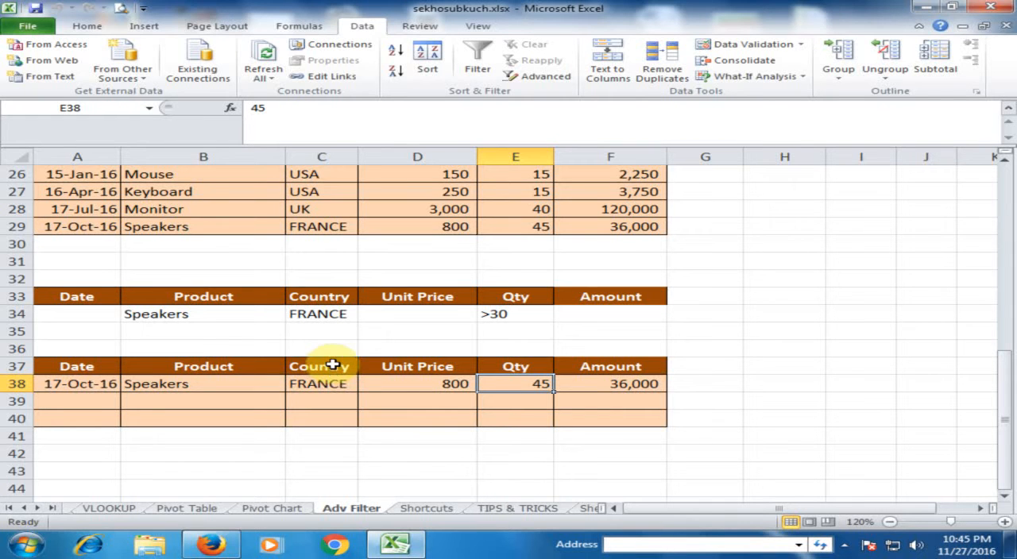
key("Left")
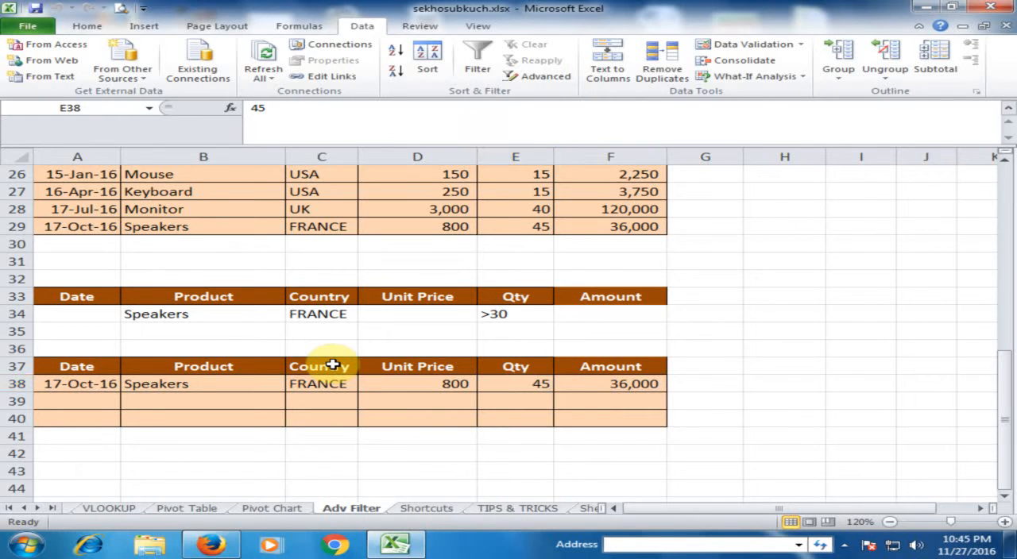